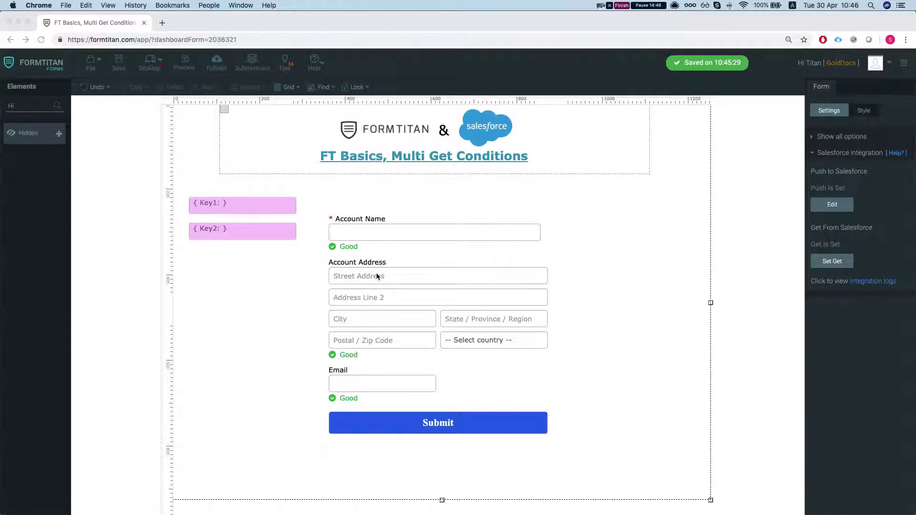
Open the #1 Account entry in the form's Get From Salesforce settings
click(265, 210)
click(266, 209)
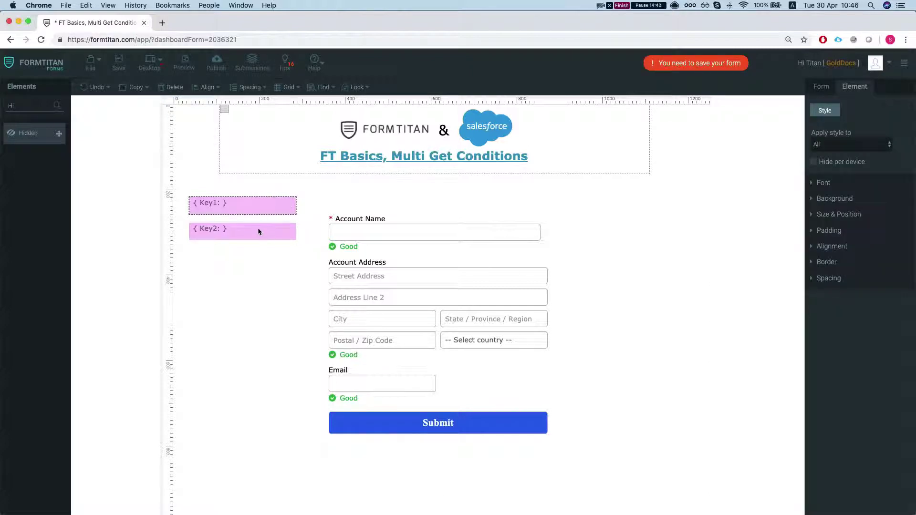
click(388, 212)
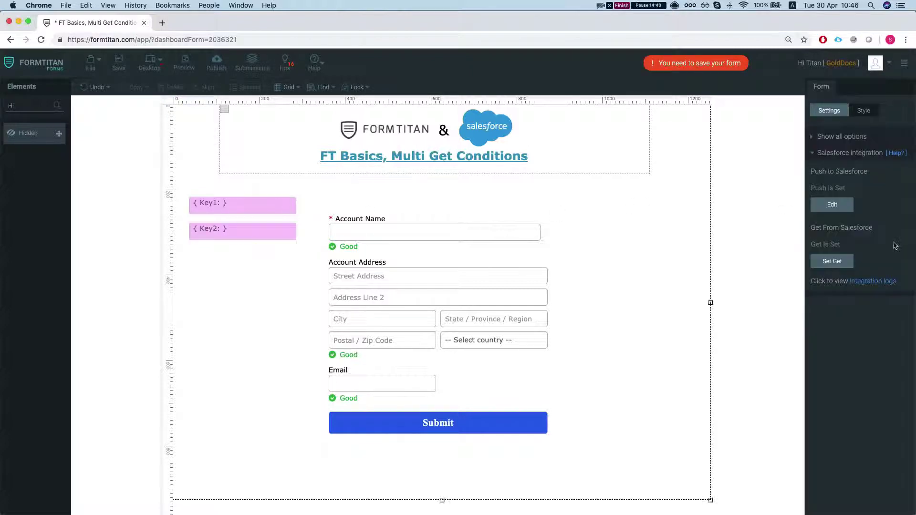
click(834, 261)
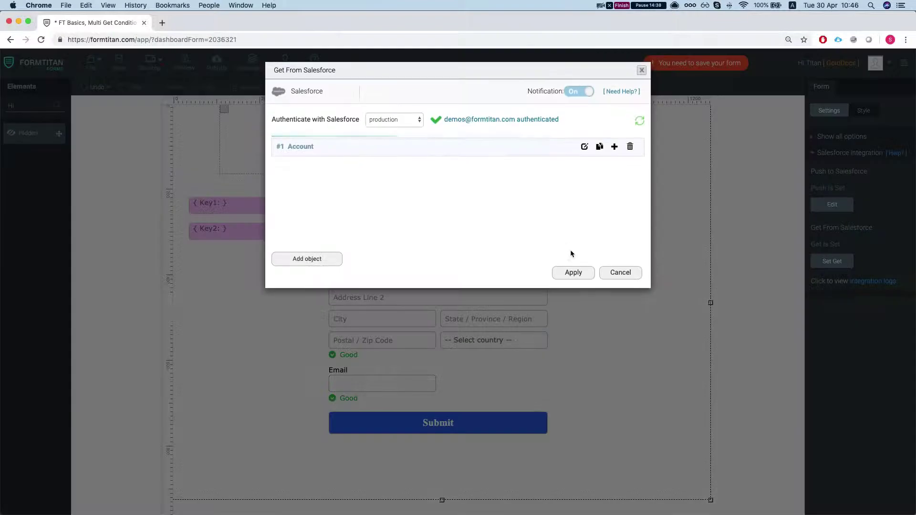
click(584, 146)
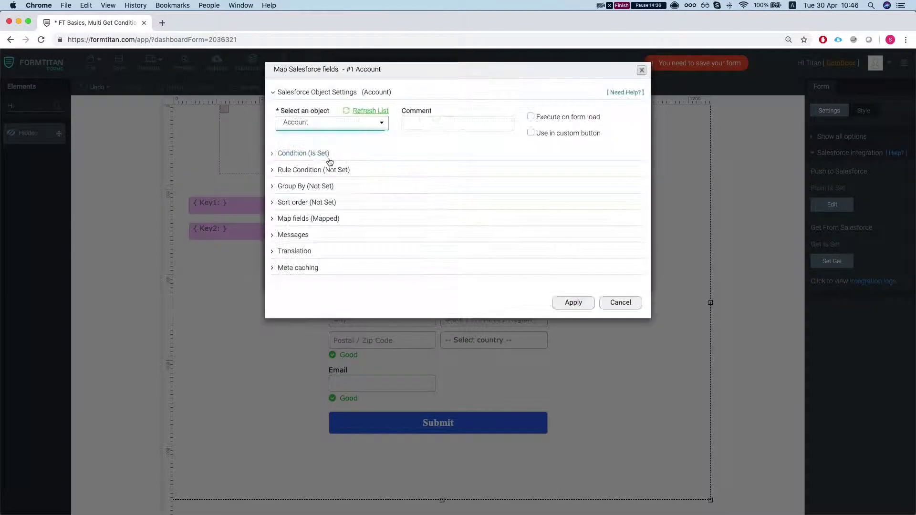
Match Account Name to Key1 and add a second condition on Account Type
click(317, 213)
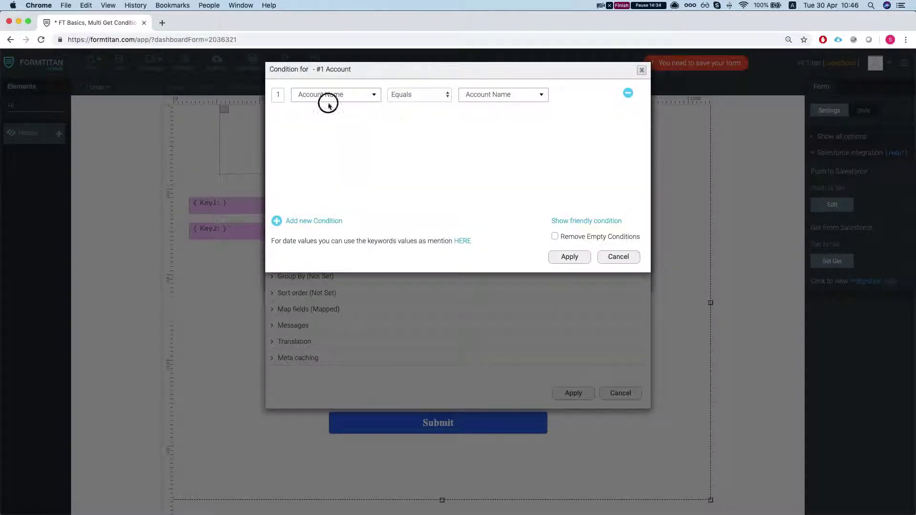
click(490, 98)
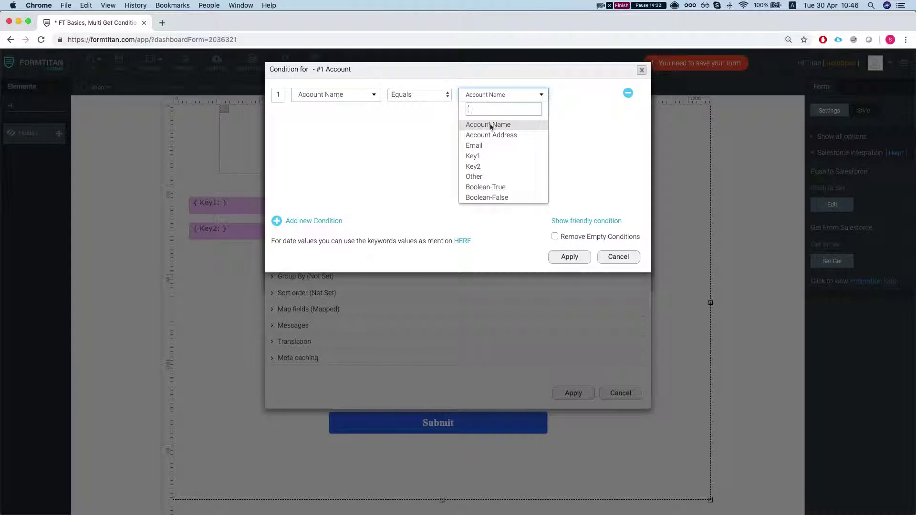
click(474, 156)
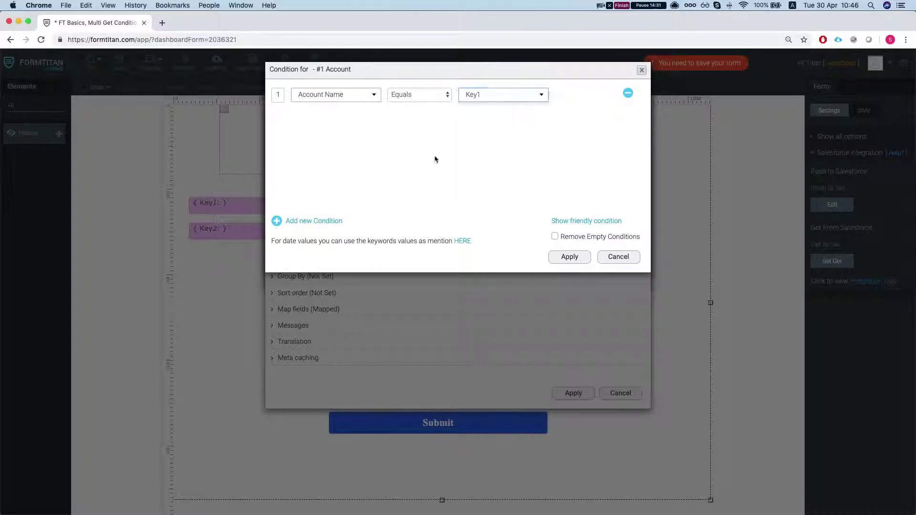
click(302, 222)
click(321, 116)
scroll(324, 193, down, 2)
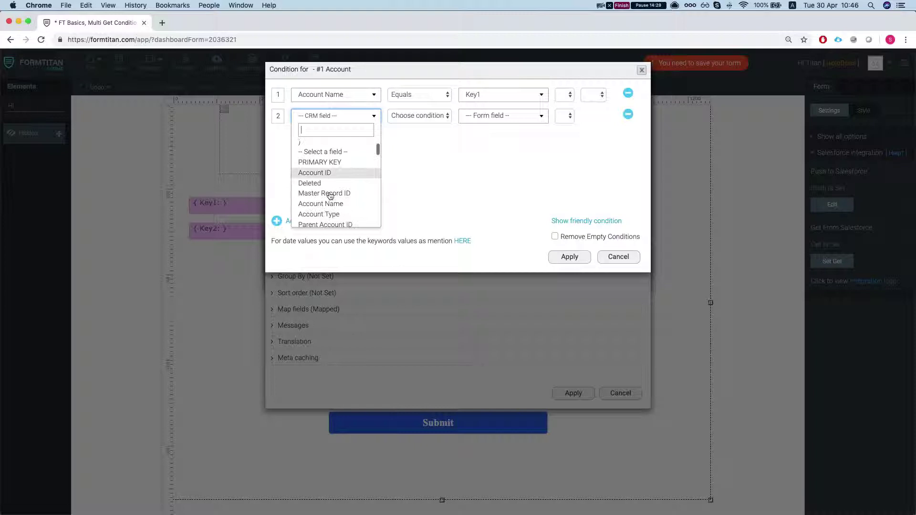
click(328, 180)
Set Account Type Equals Key2 and join the two conditions with And
click(408, 119)
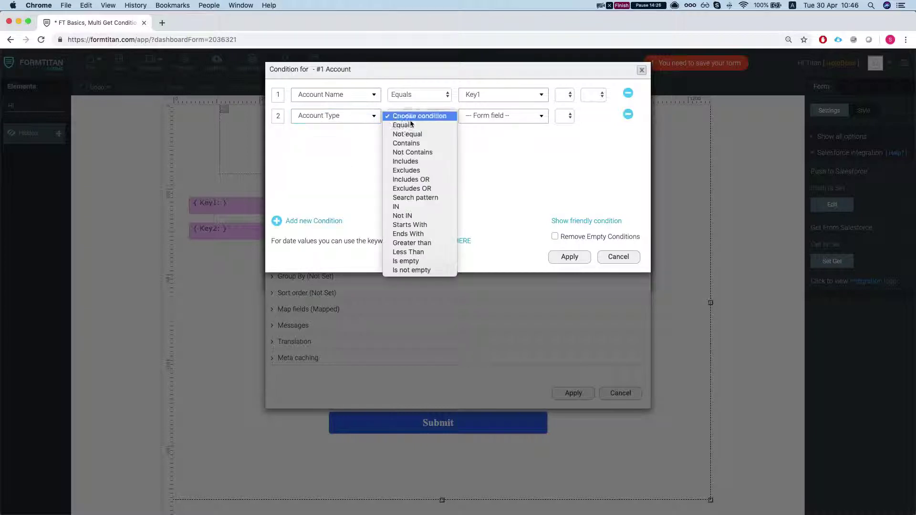
click(403, 125)
click(504, 116)
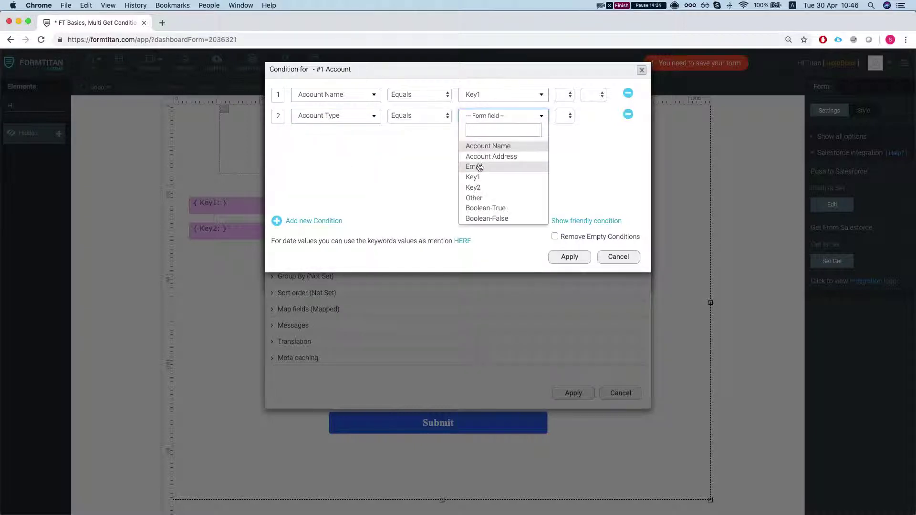
click(477, 187)
click(599, 95)
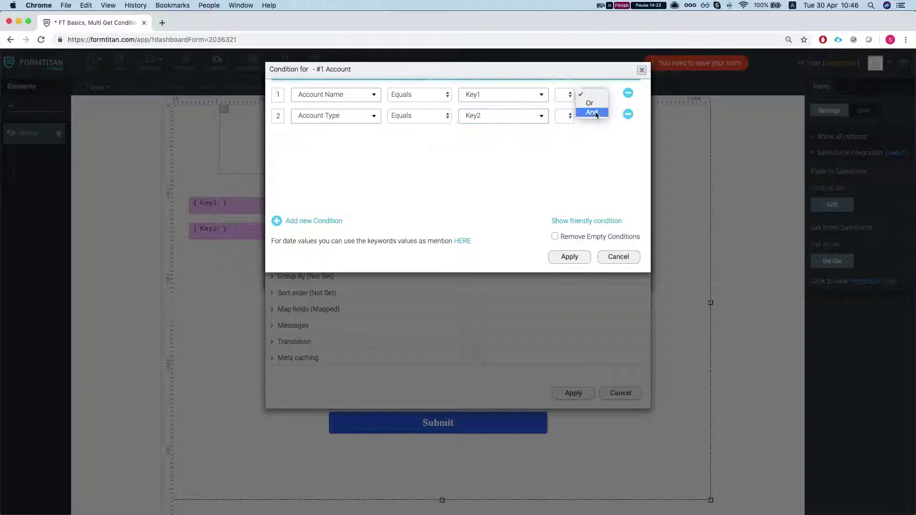
click(587, 113)
Apply the conditions and the Account mapping, and save the Salesforce Get
click(569, 256)
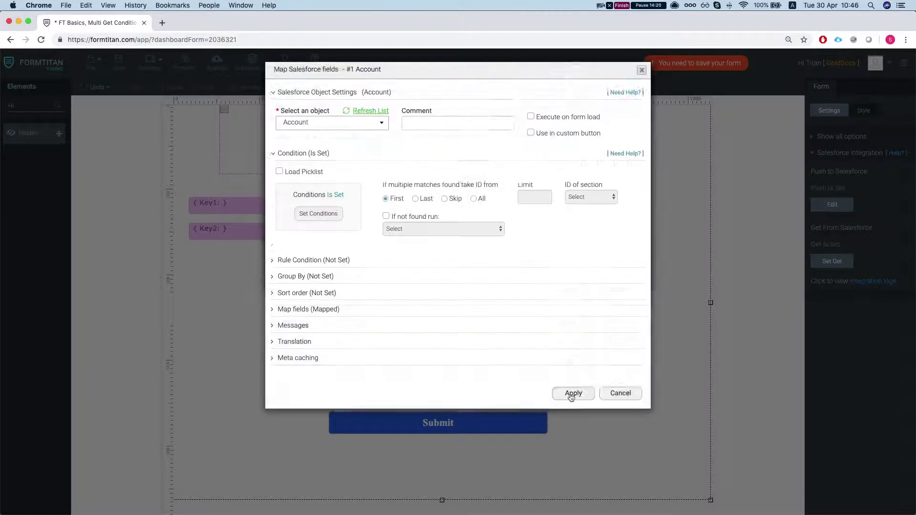
click(573, 393)
click(574, 273)
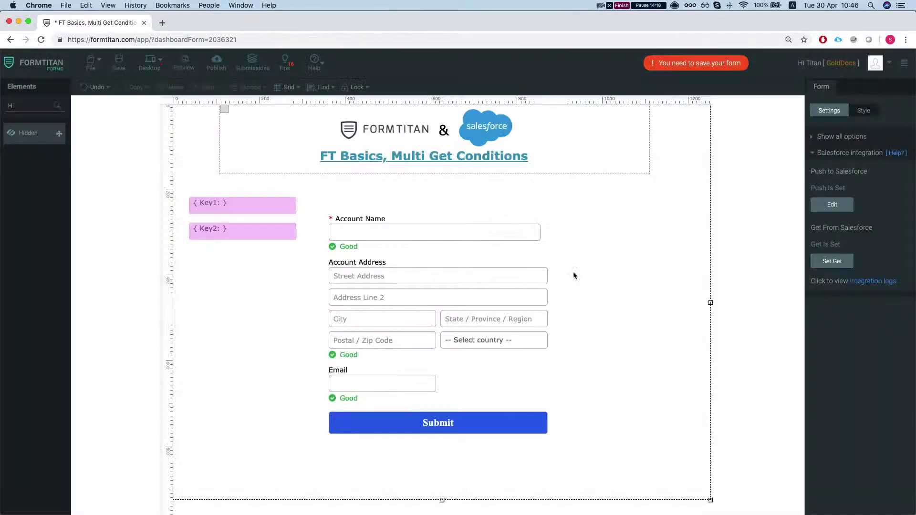
Publish the form and open the live version in a new browser tab
click(215, 69)
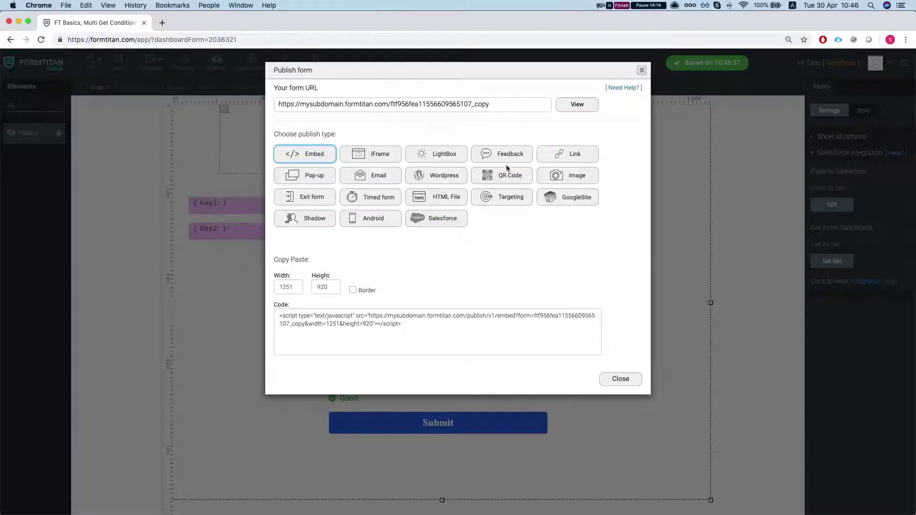
click(568, 110)
click(100, 23)
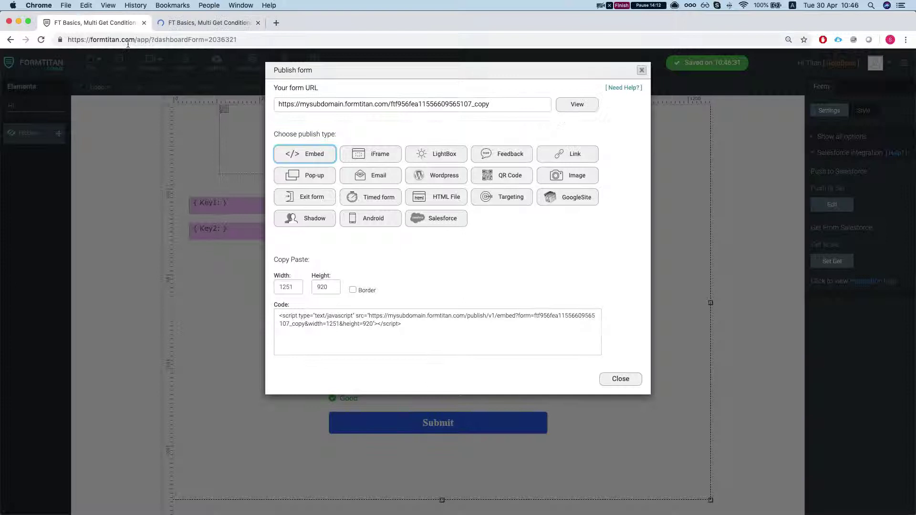
click(621, 378)
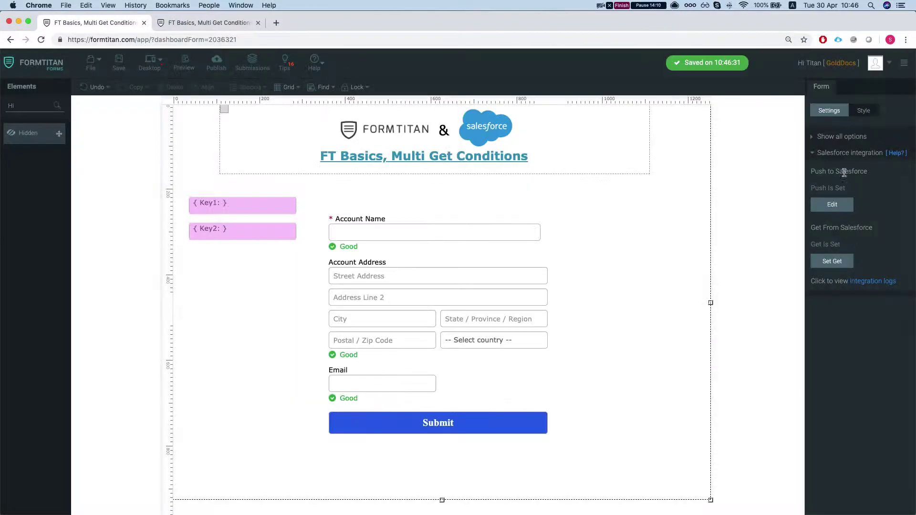
Turn on Show Hidden Fields in the form's Debug Mode settings
click(830, 159)
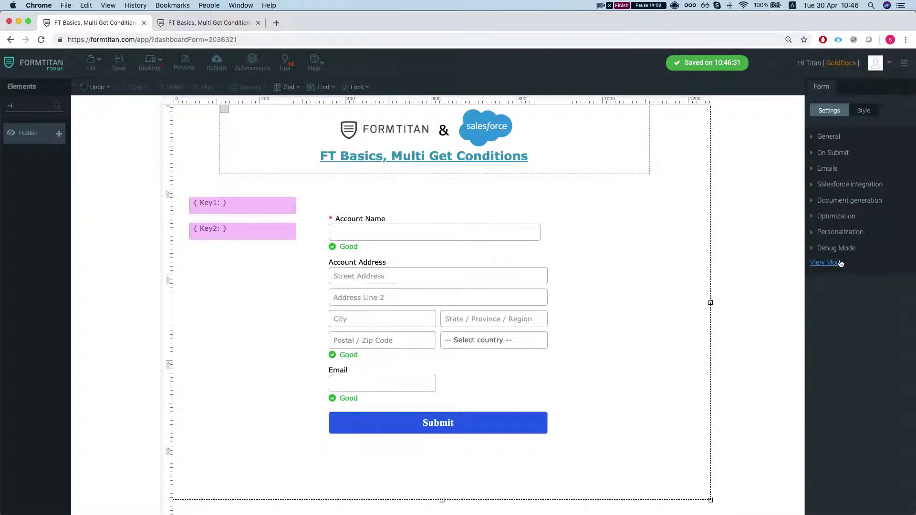
click(837, 263)
click(842, 406)
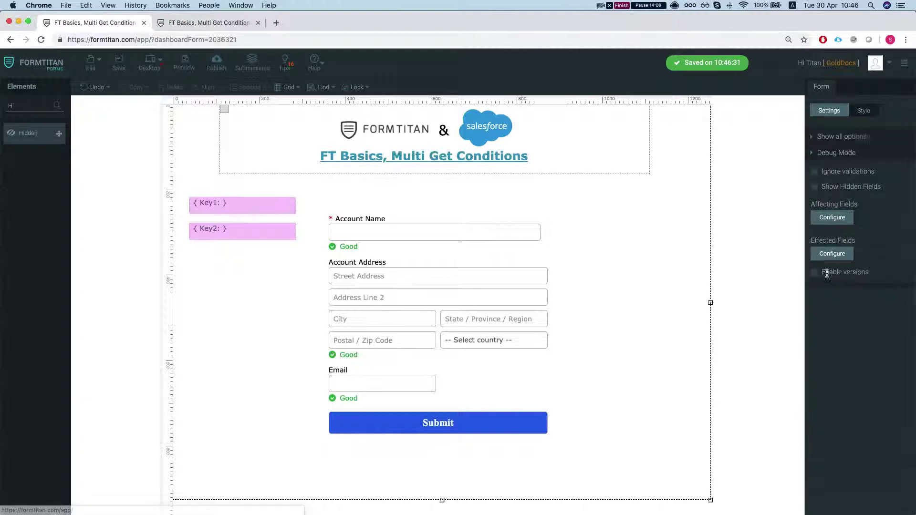
click(815, 189)
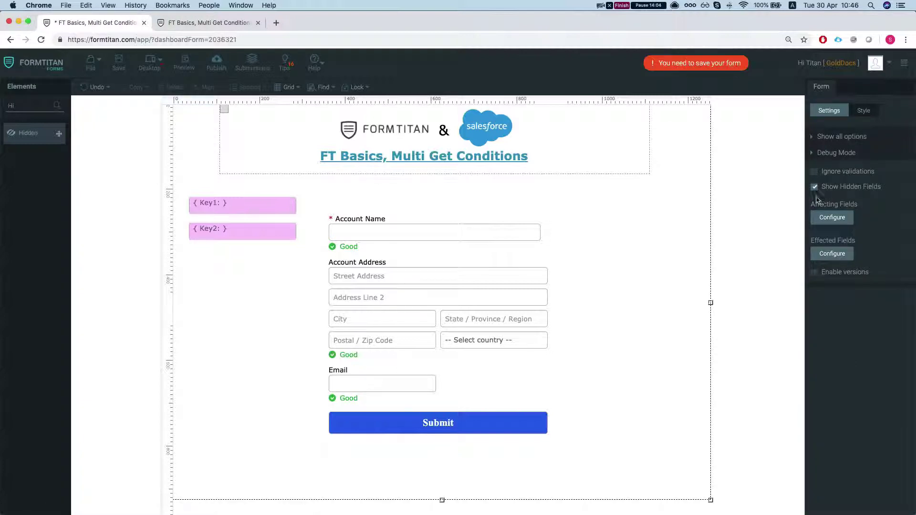
Reload the live form, then check the Key1 and Key2 hidden fields in the editor
click(209, 23)
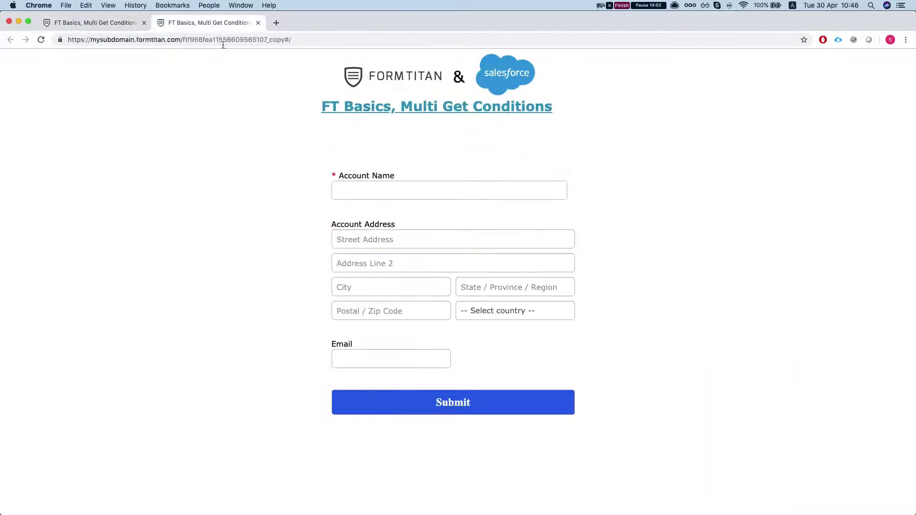
key(super+r)
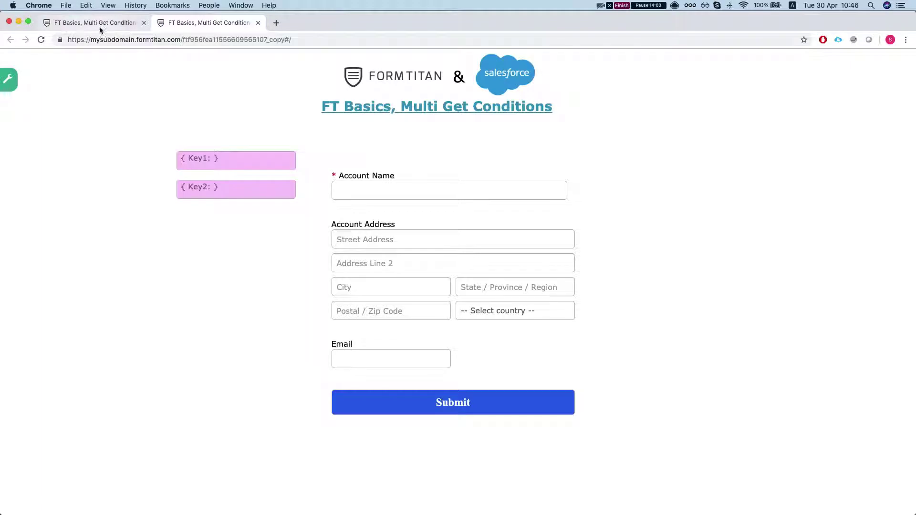
click(96, 23)
click(277, 208)
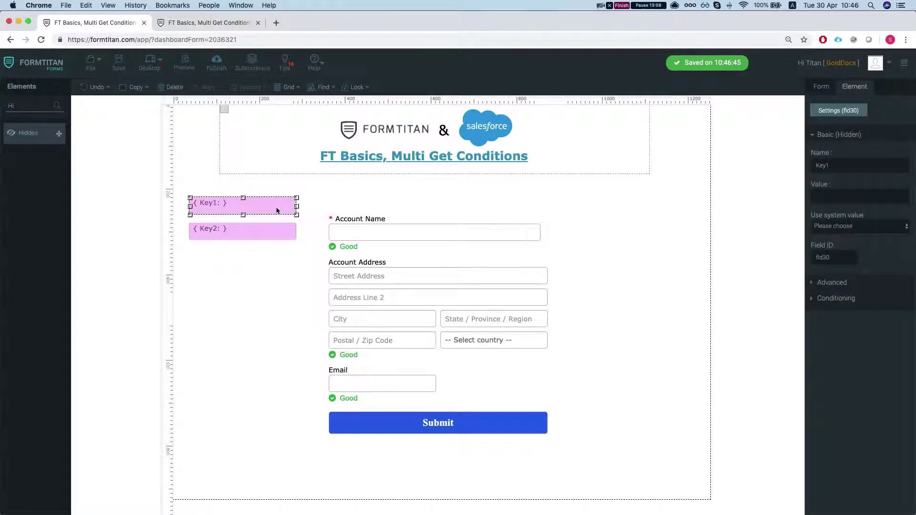
click(236, 239)
Add '?fld30=hey' to the live form's address to fill Key1
click(211, 24)
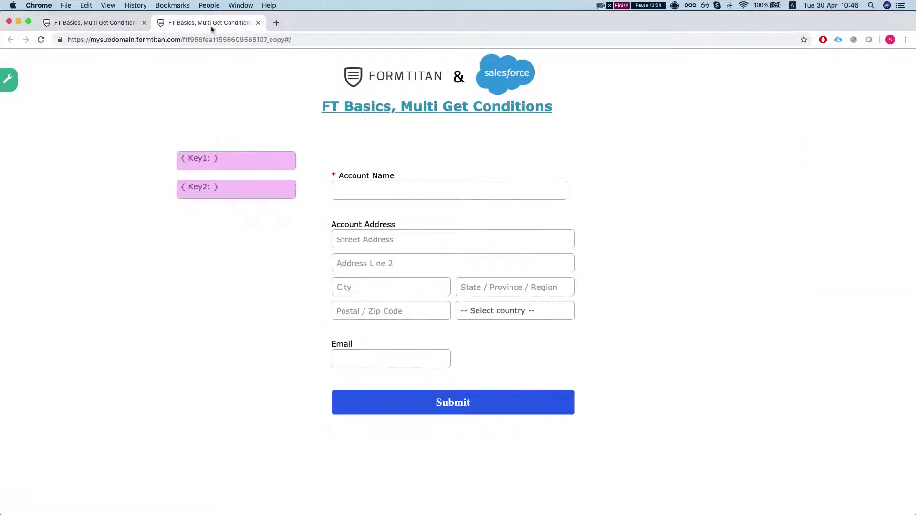
click(311, 40)
click(311, 41)
key(shift+Left)
key(shift+Left)
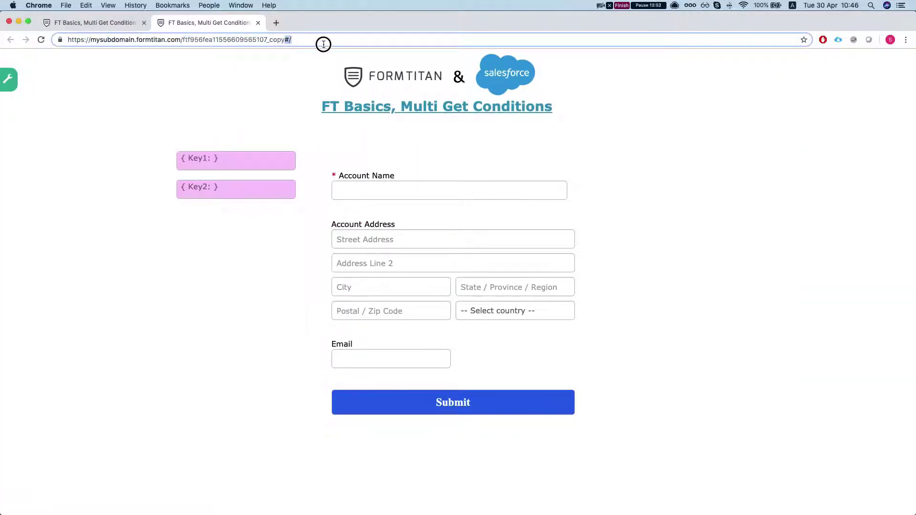
text(?)
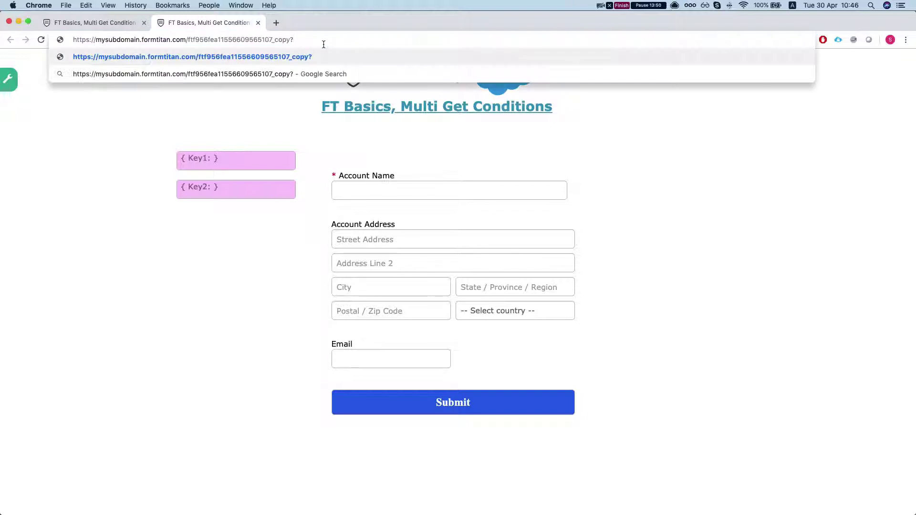
text(fld30=)
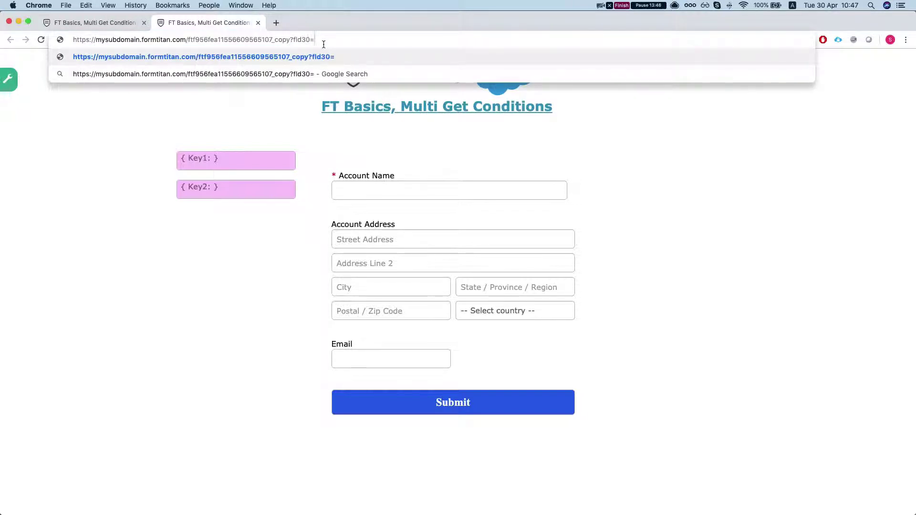
text(hey#/)
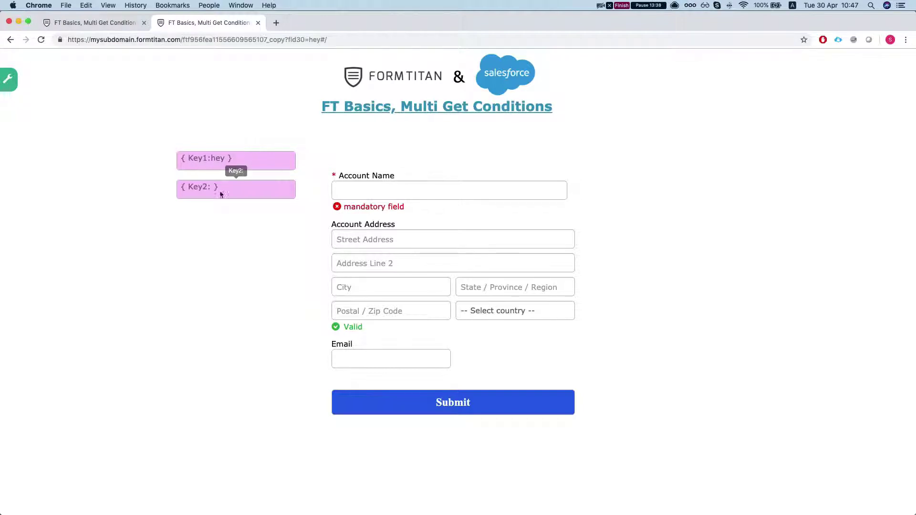
Delete the trailing '#/' and append '&fld31=there' to pass Key2
click(321, 39)
drag(320, 39, 335, 41)
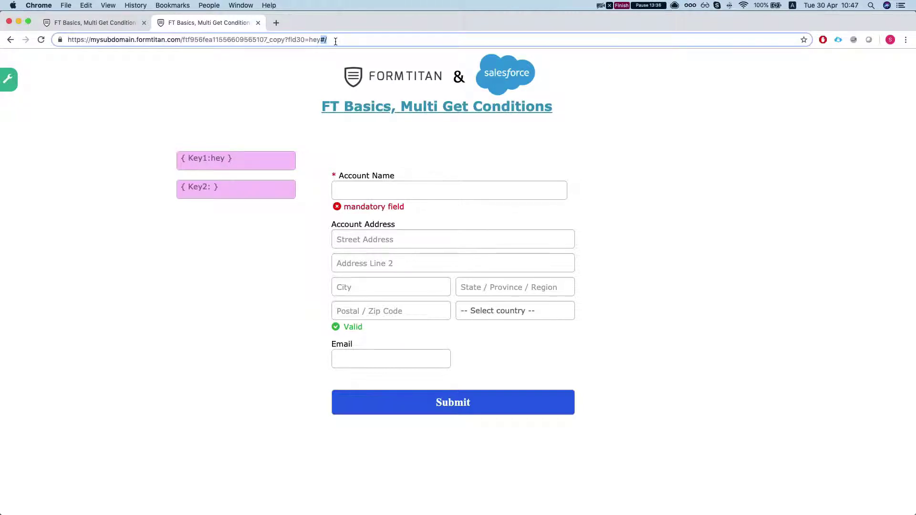
key(BackSpace)
text(&)
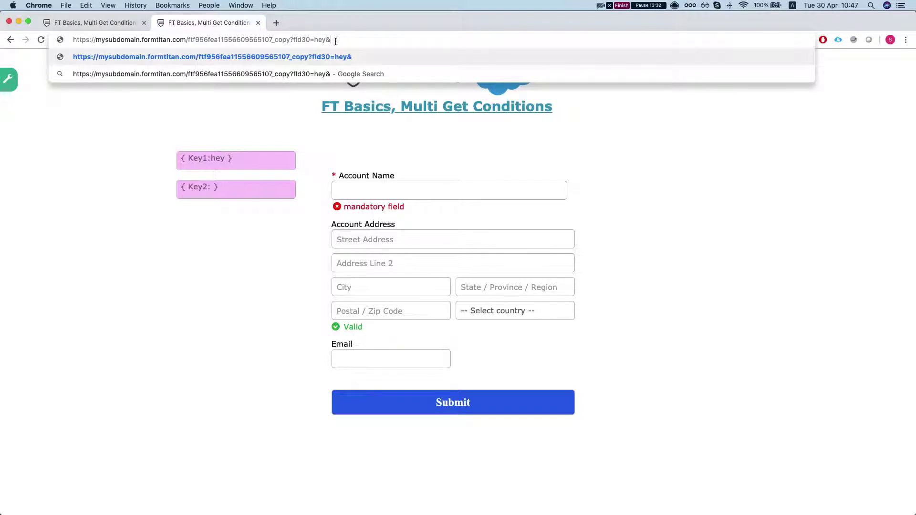
text(fld31=there#/)
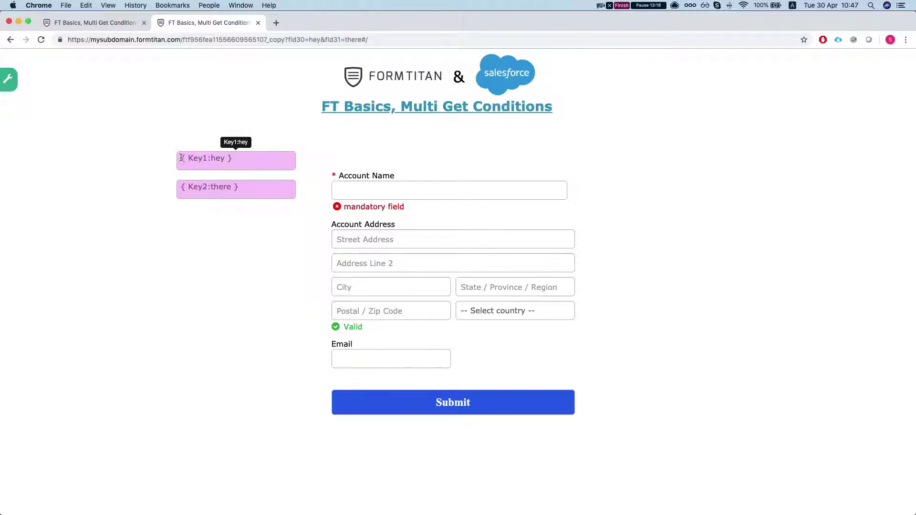
drag(183, 158, 242, 156)
click(237, 165)
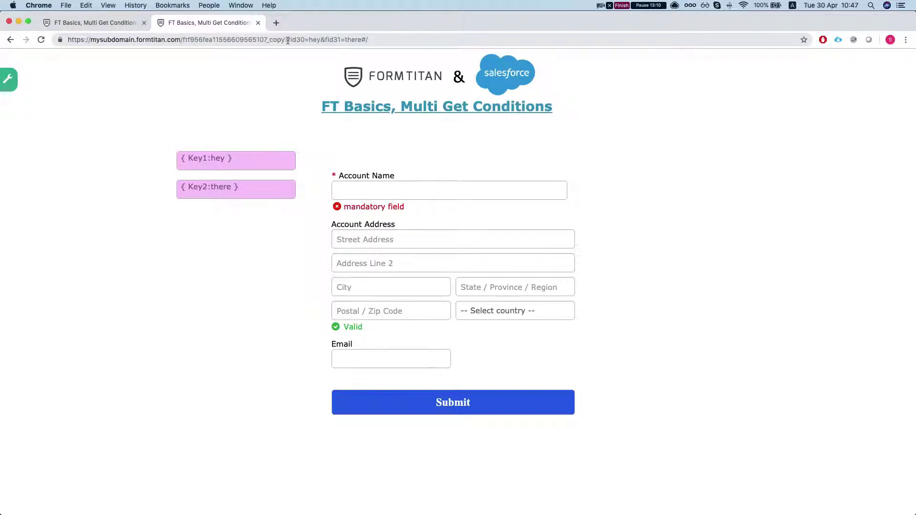
drag(287, 40, 372, 45)
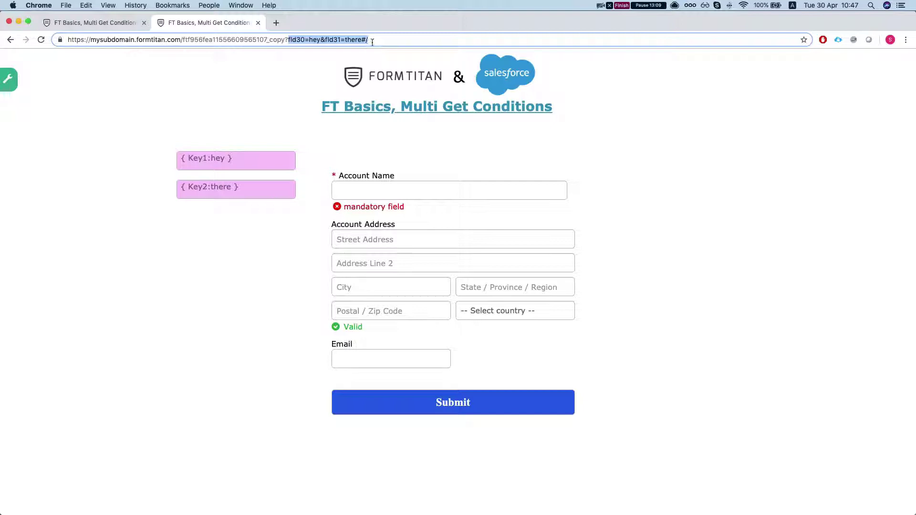
click(373, 42)
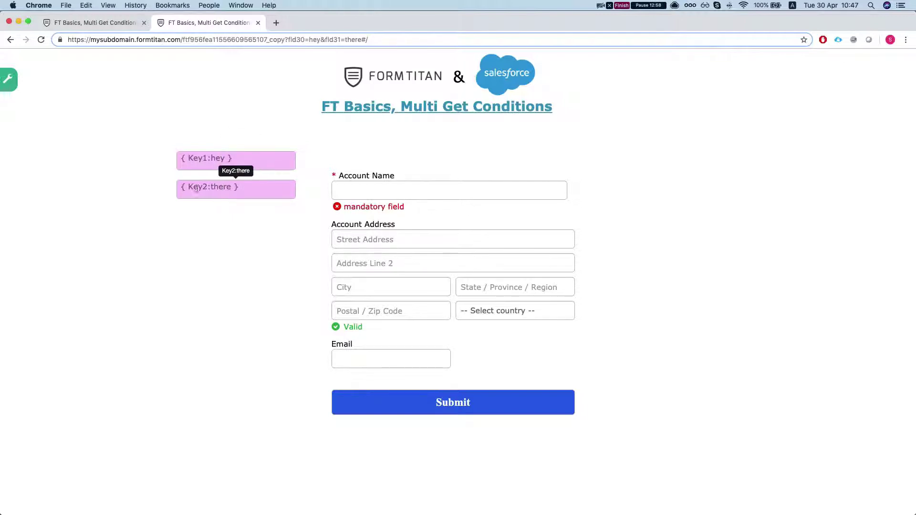
drag(189, 188, 237, 186)
click(236, 186)
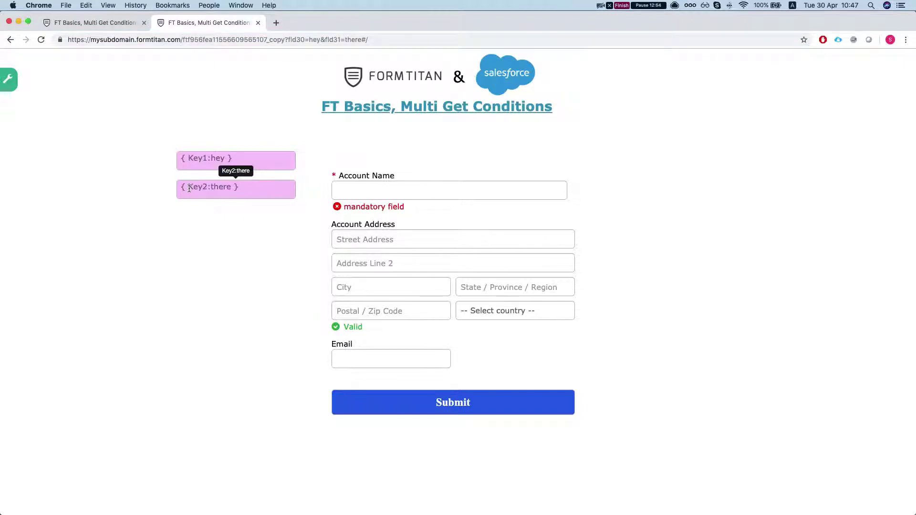
drag(189, 188, 182, 187)
click(219, 162)
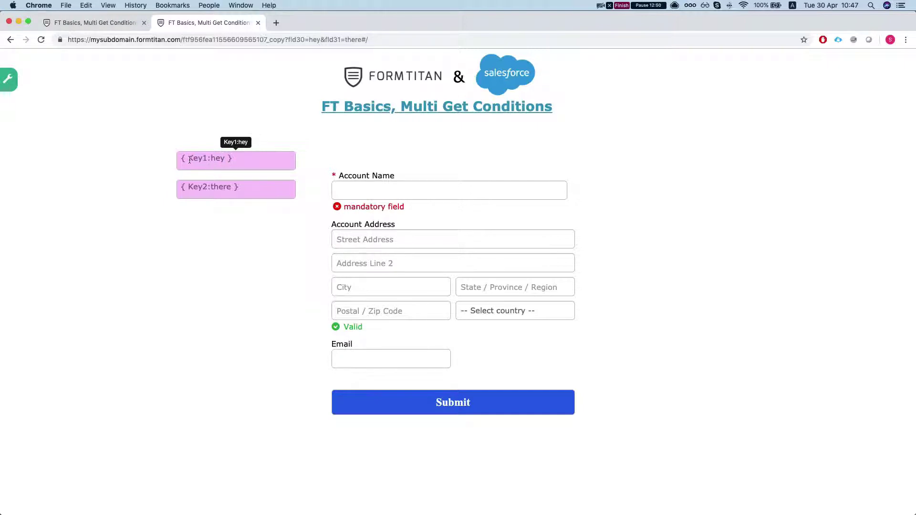
click(237, 159)
click(264, 190)
Back in the editor, open the #1 Account Get mapping under Salesforce integration settings
click(91, 23)
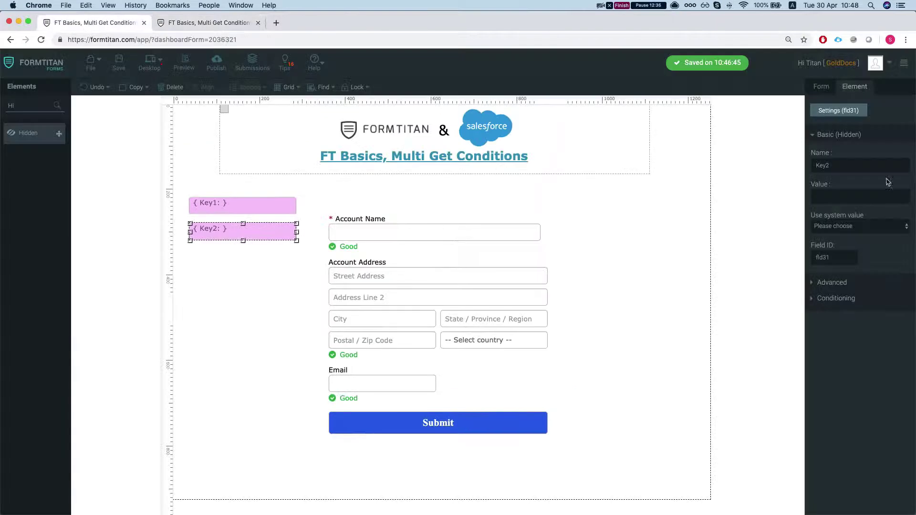
click(832, 135)
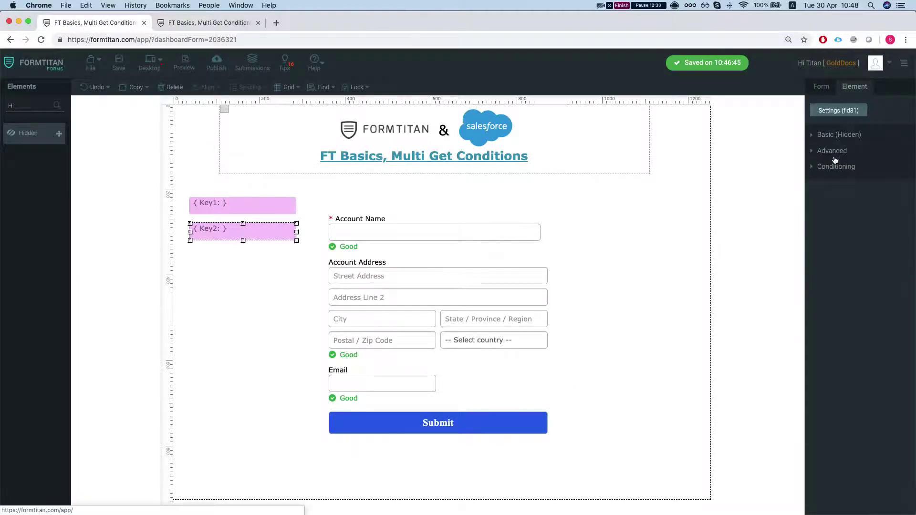
click(824, 89)
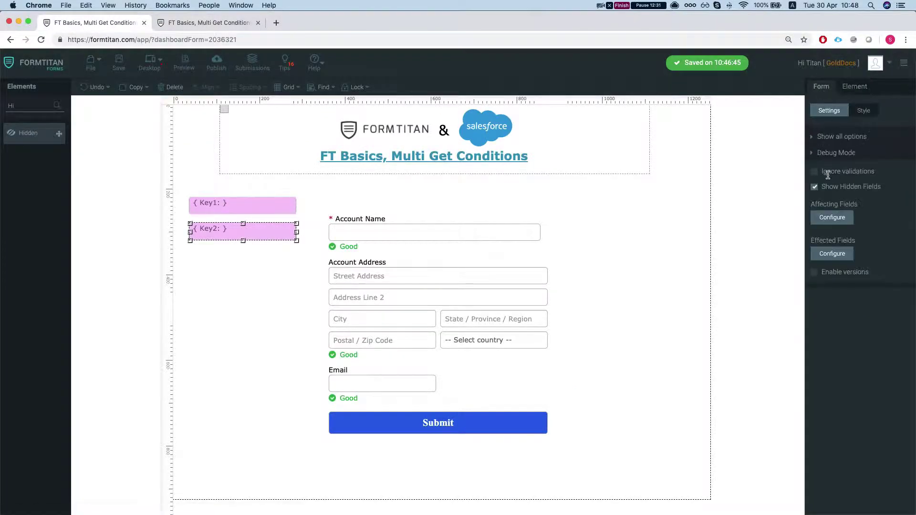
click(628, 197)
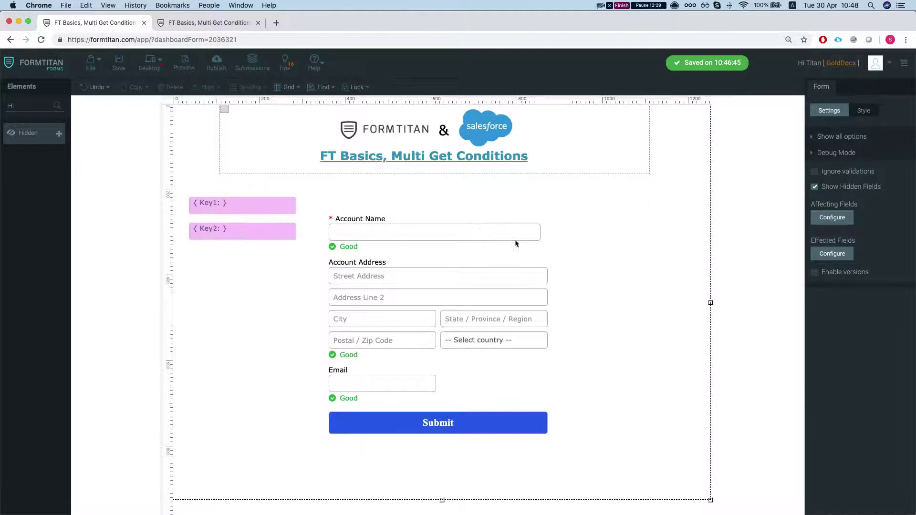
click(843, 137)
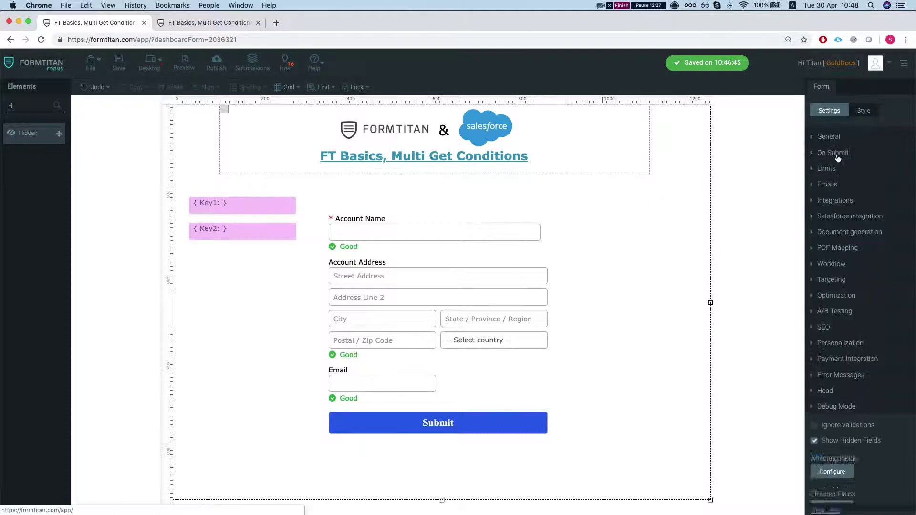
click(839, 217)
click(830, 261)
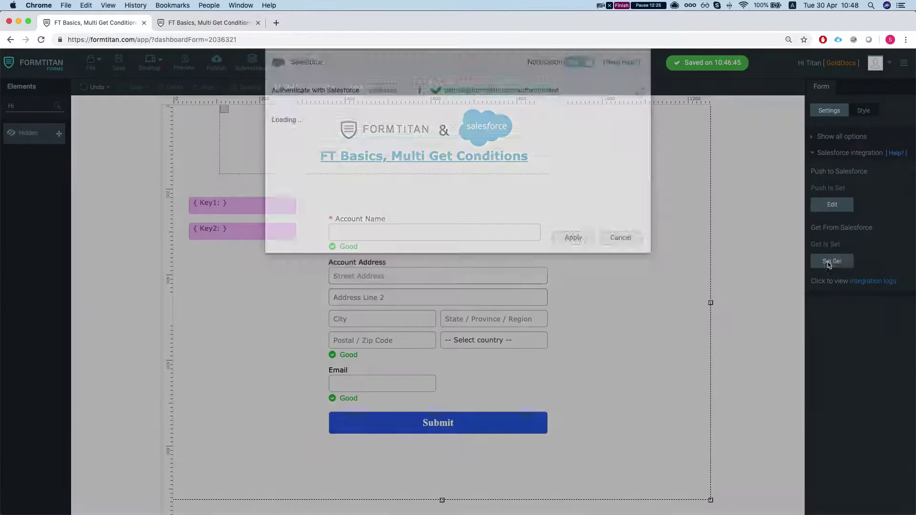
click(584, 147)
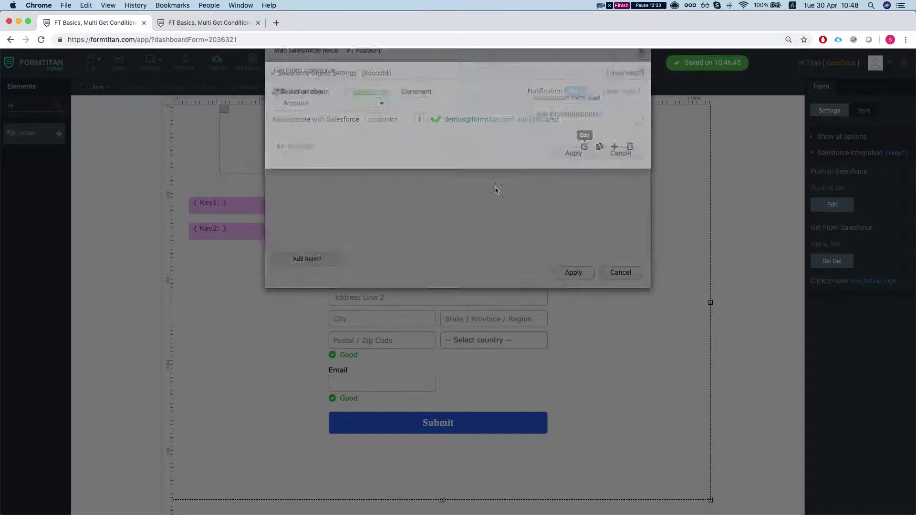
Expand Rule Condition and add a first condition requiring Key1 to be not empty
click(307, 171)
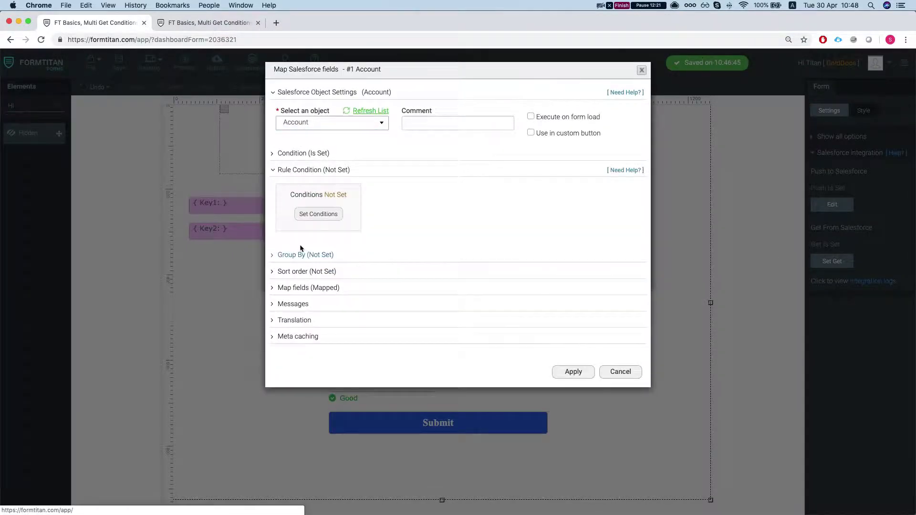
click(318, 214)
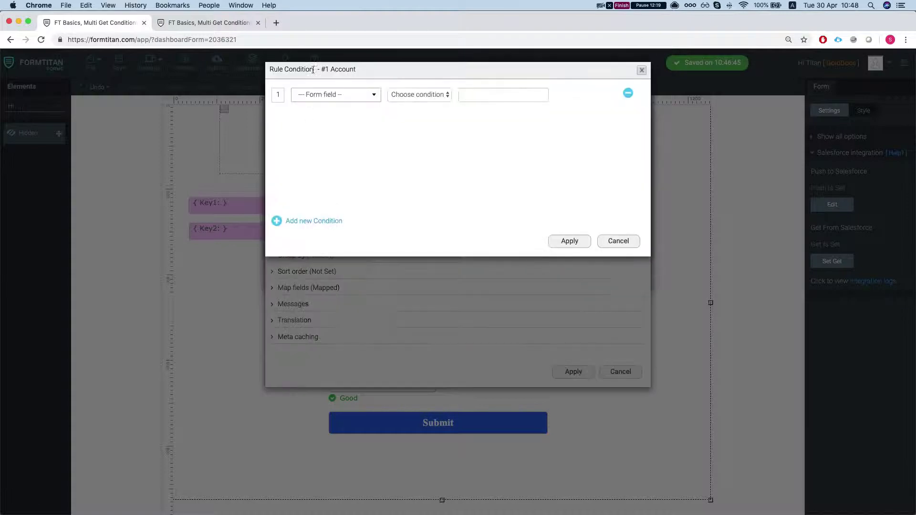
click(322, 97)
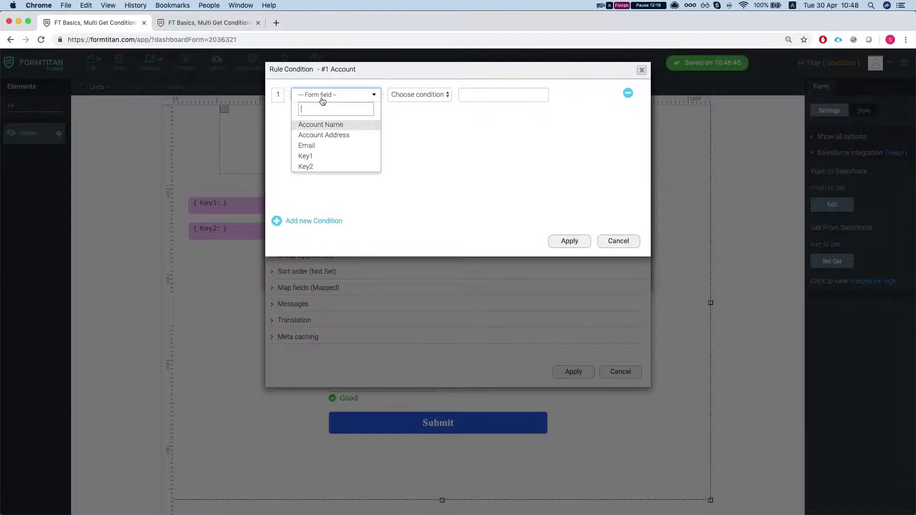
click(332, 159)
click(419, 95)
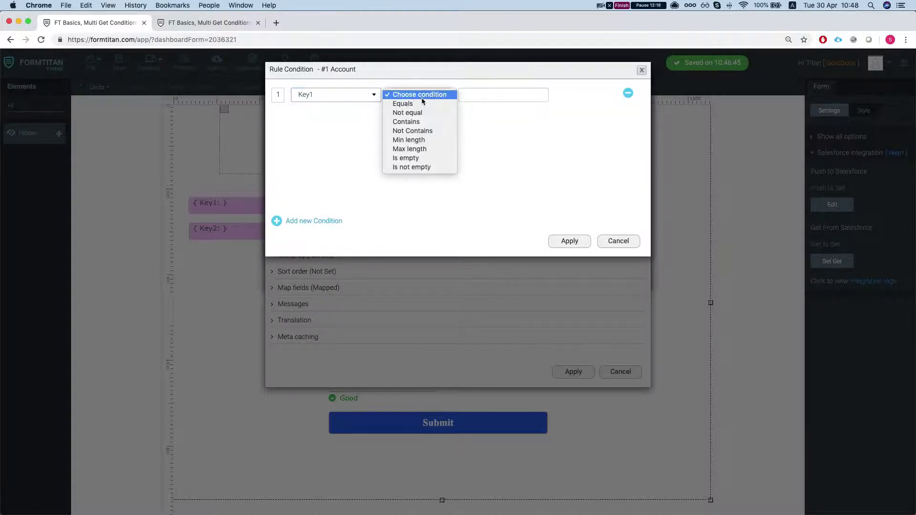
click(415, 167)
Add a second condition, Key2 is not empty, joined to the first with And
click(277, 220)
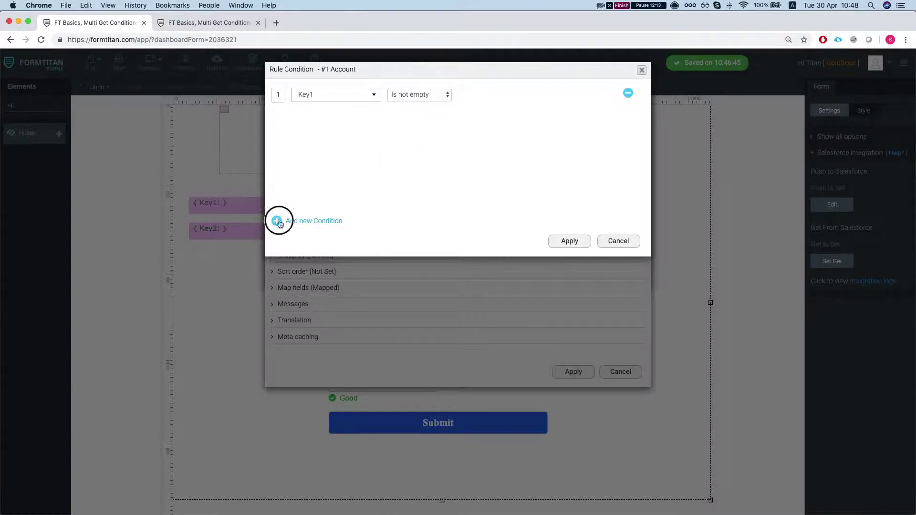
click(342, 119)
click(326, 188)
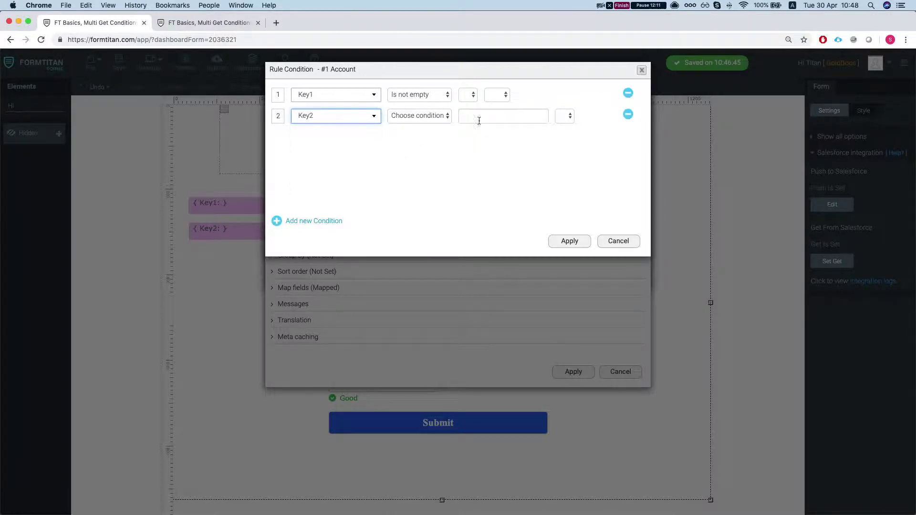
click(499, 94)
click(499, 114)
click(446, 116)
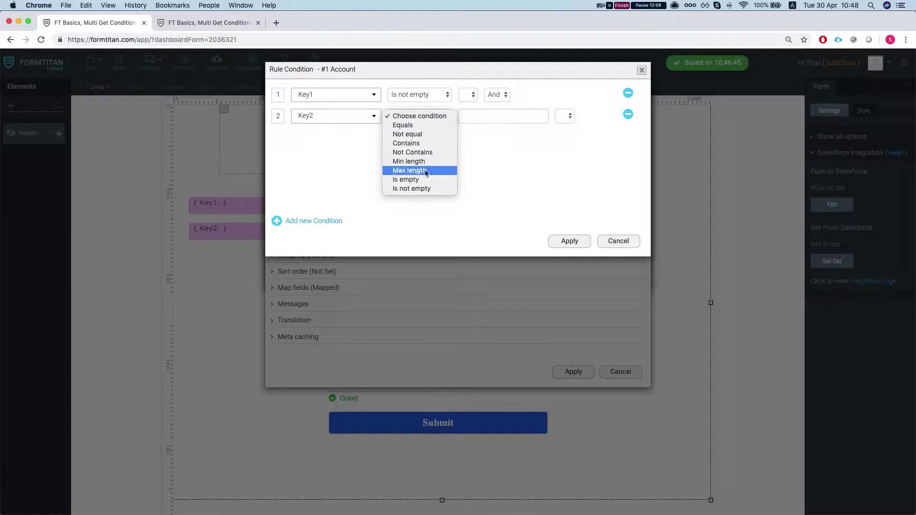
click(422, 189)
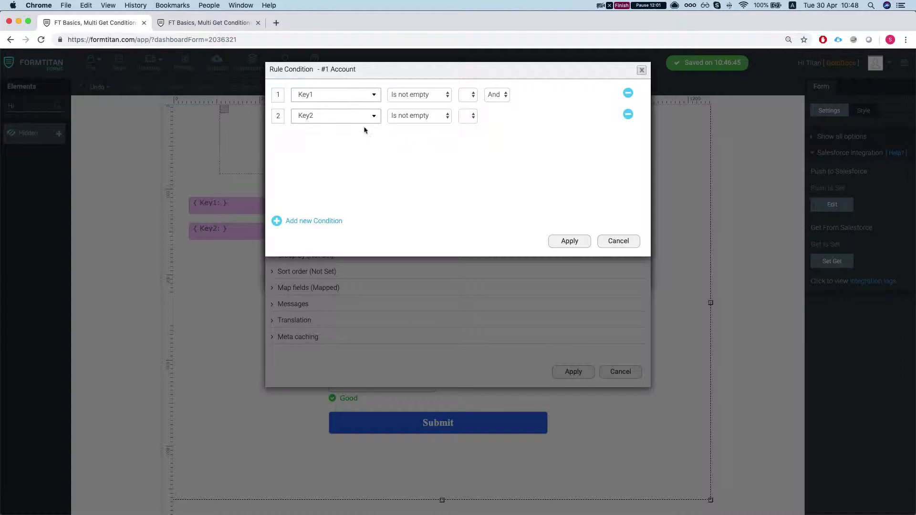
Apply the rule conditions, the Account mapping and the Get From Salesforce settings
click(569, 242)
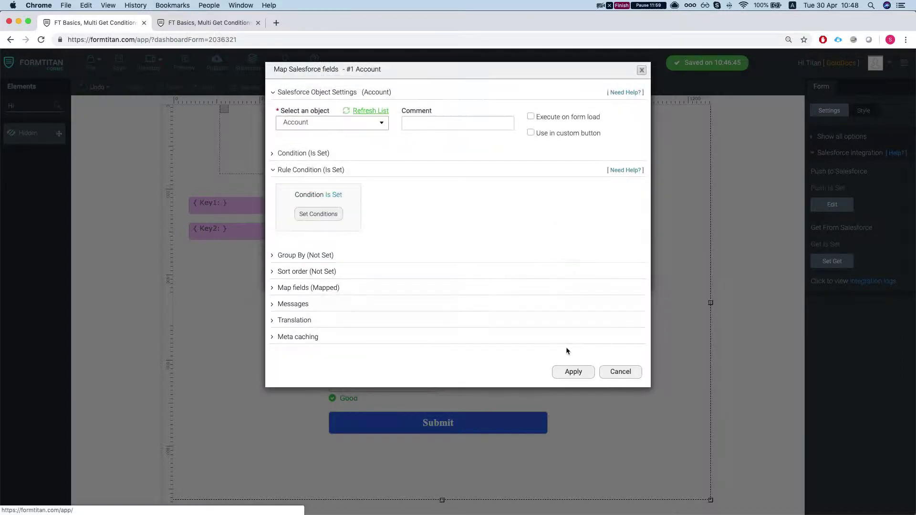
click(570, 371)
click(567, 276)
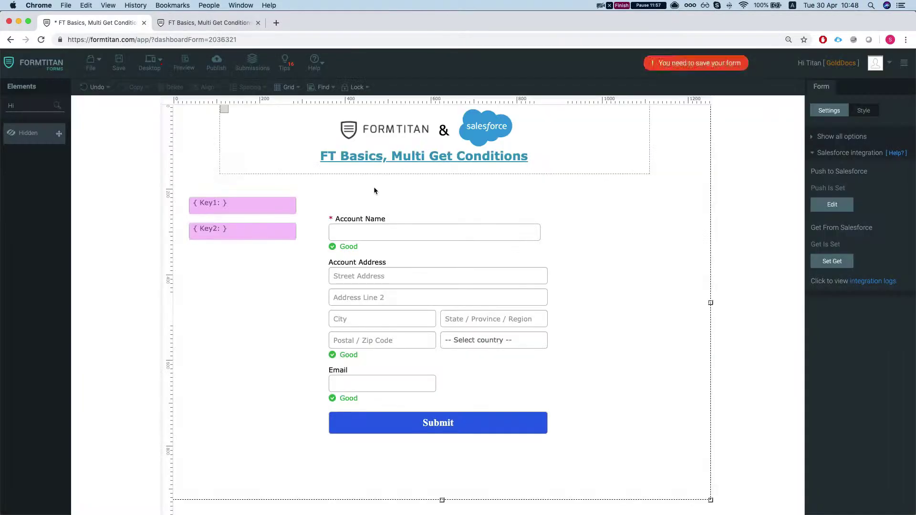
Remove '&fld31=there#/' from the live form URL, then start re-adding the fld31 parameter
click(205, 22)
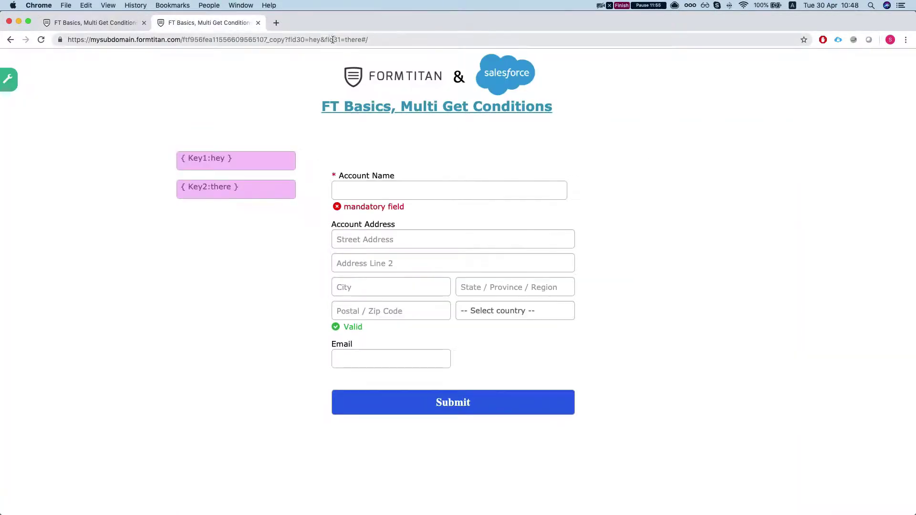
drag(323, 40, 397, 40)
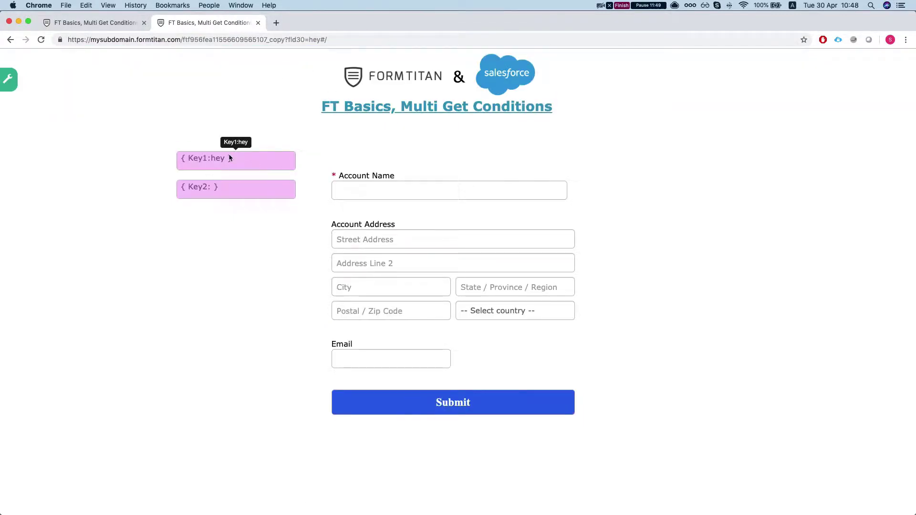
click(345, 40)
click(346, 41)
key(BackSpace)
key(BackSpace)
text(&fld31=there)
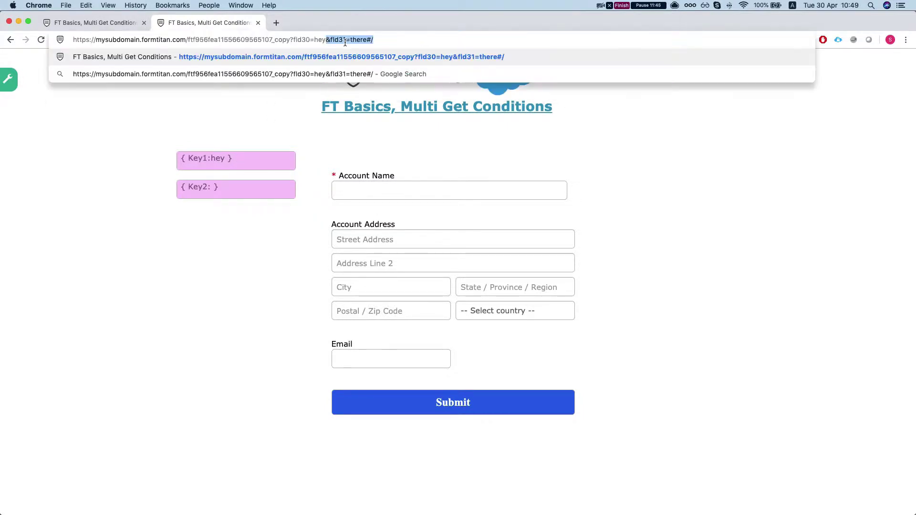